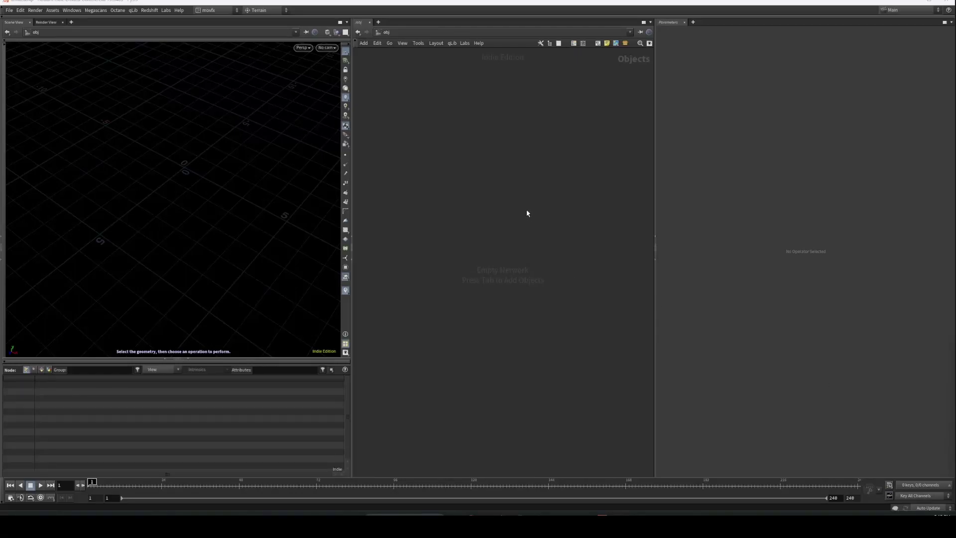
# Add a Geometry object at object level and rename it scatter_by_paint
pyautogui.press('Tab')
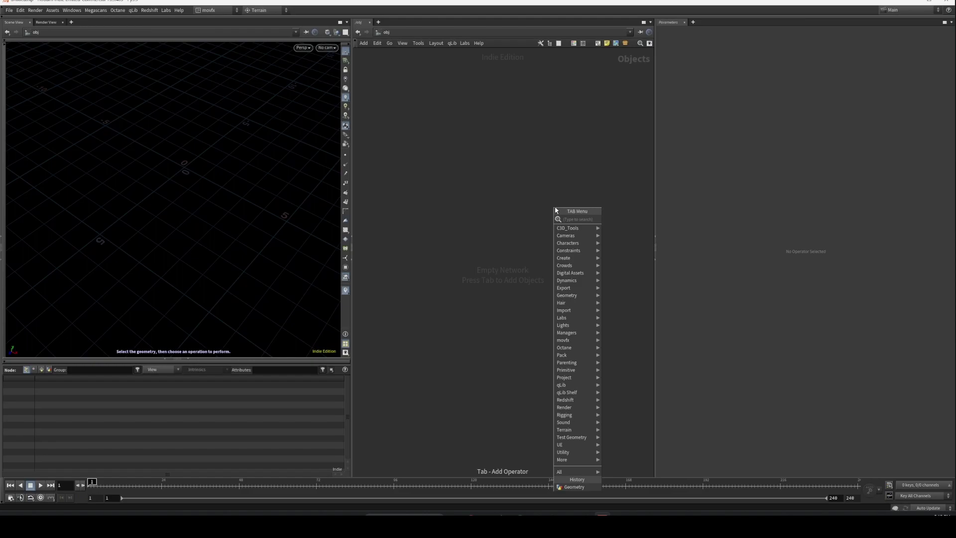
pyautogui.write('geo')
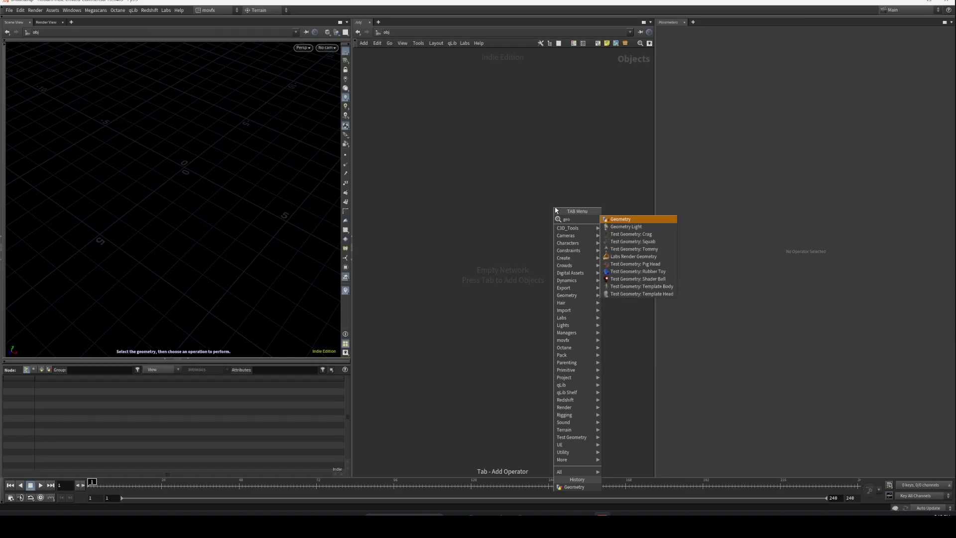
pyautogui.press('Return')
pyautogui.click(468, 215)
pyautogui.doubleClick(495, 218)
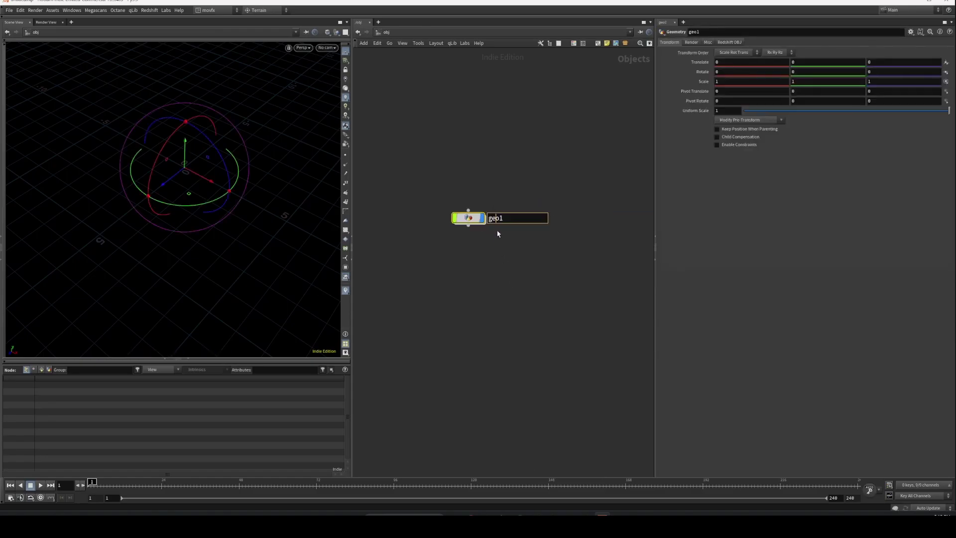
pyautogui.write('scatter_by_paint')
# Confirm the scatter_by_paint name and place a grid1 node inside its network
pyautogui.press('Return')
pyautogui.press('Return')
pyautogui.press('Tab')
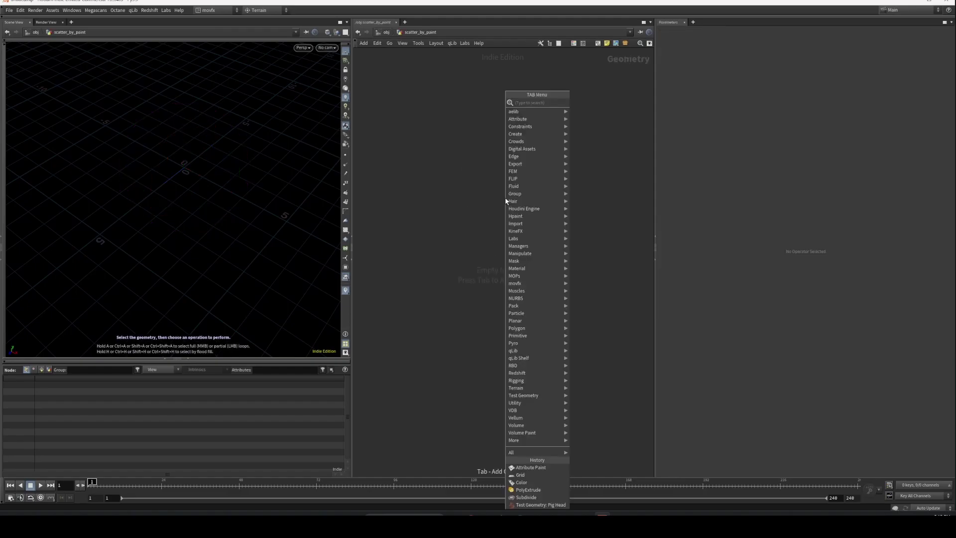
pyautogui.write('grid')
pyautogui.press('Return')
pyautogui.click(500, 197)
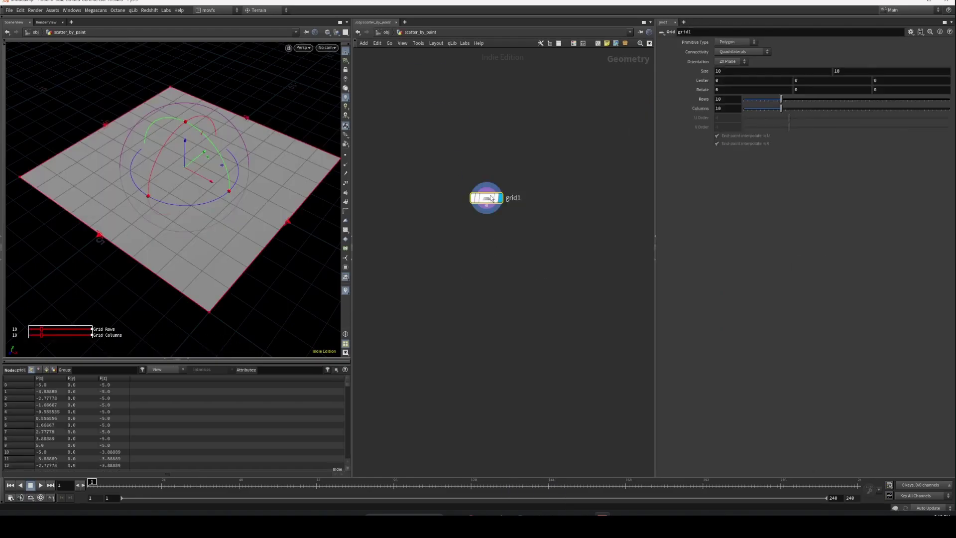
# Raise grid1's rows and columns from 10 to 50 and view it at an angle
pyautogui.moveTo(781, 99); pyautogui.dragTo(946, 99)
pyautogui.moveTo(781, 109); pyautogui.dragTo(946, 109)
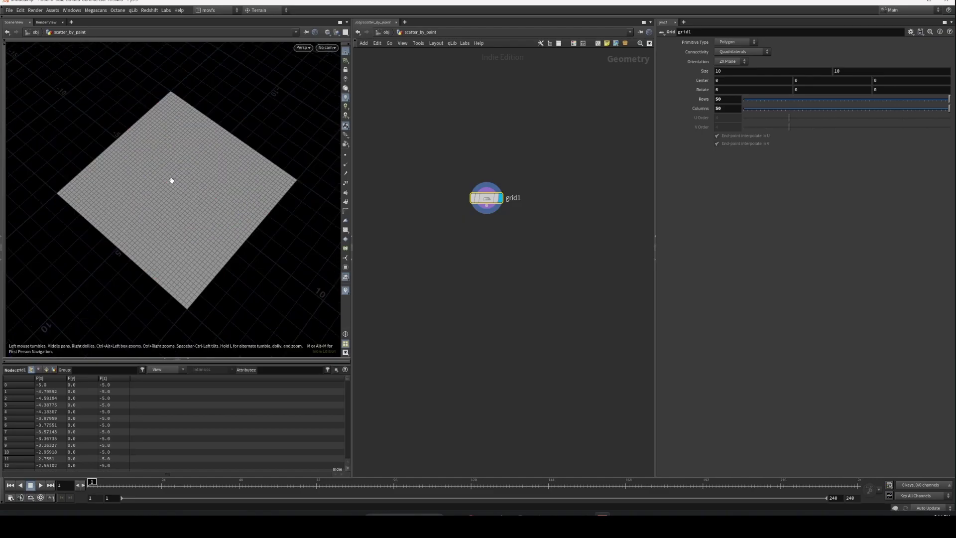
pyautogui.moveTo(204, 234); pyautogui.dragTo(203, 192)
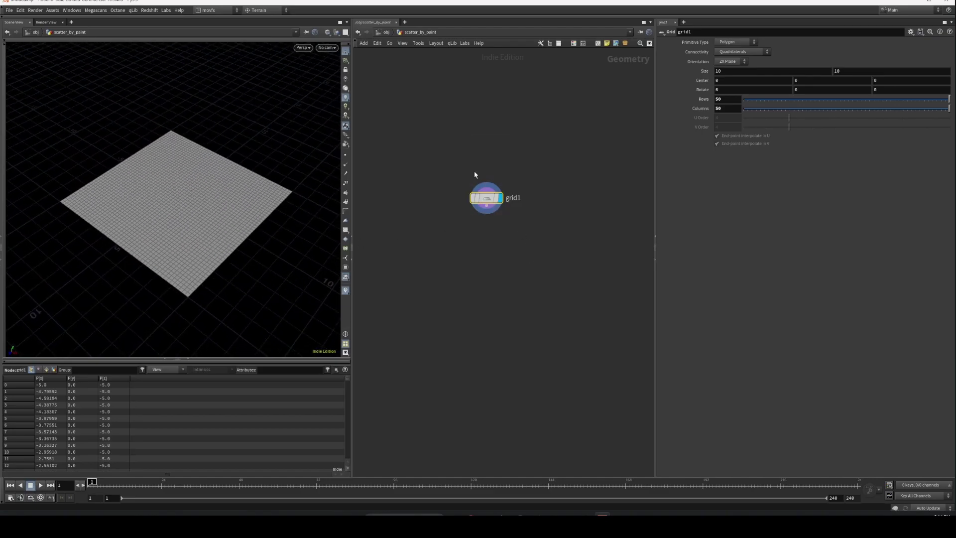
pyautogui.press('Tab')
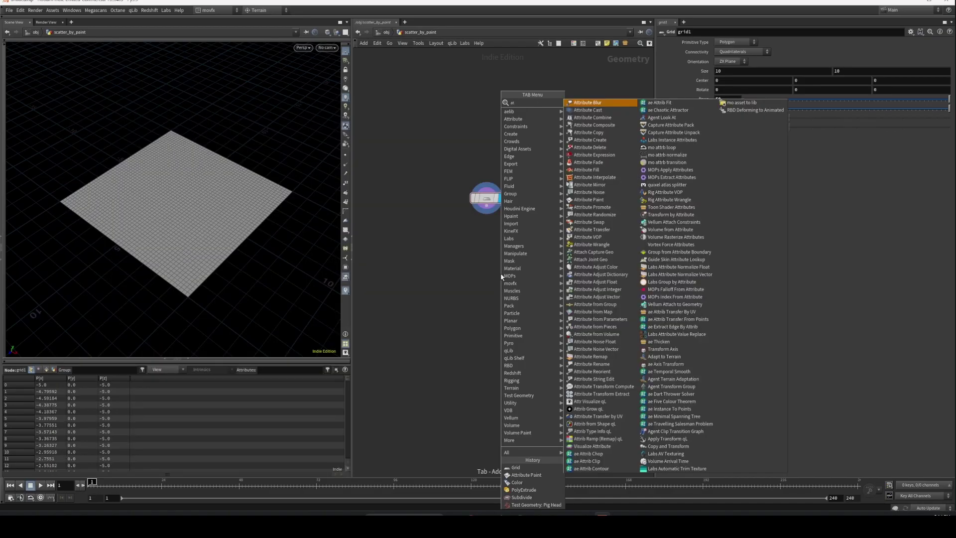
# Wire an Attribute Paint node painting a float mask under grid1 and display it
pyautogui.write('scatter')
pyautogui.press('Return')
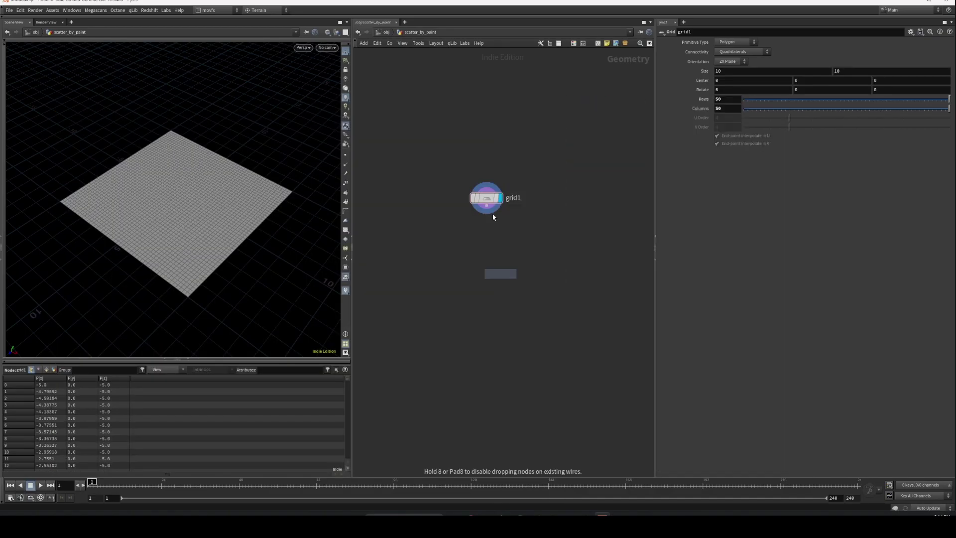
pyautogui.click(490, 247)
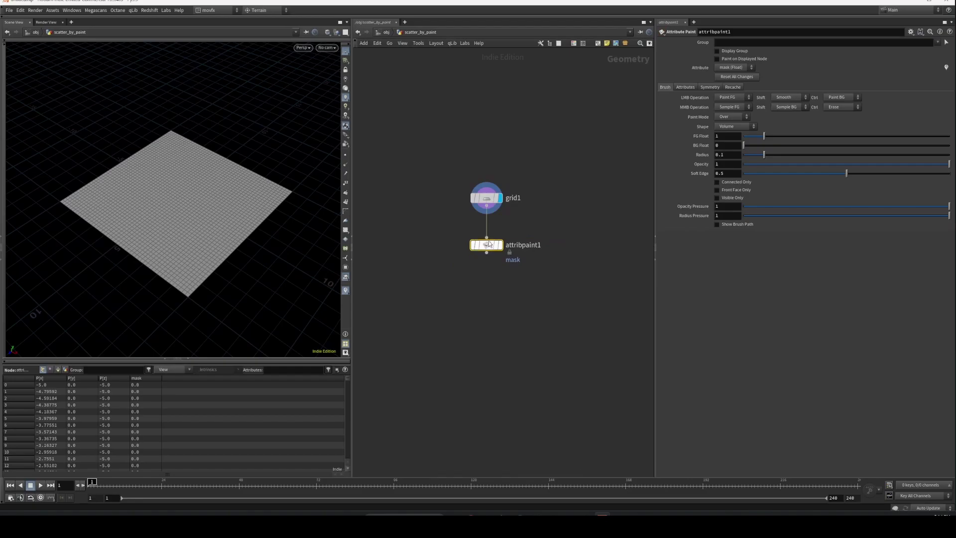
pyautogui.click(499, 245)
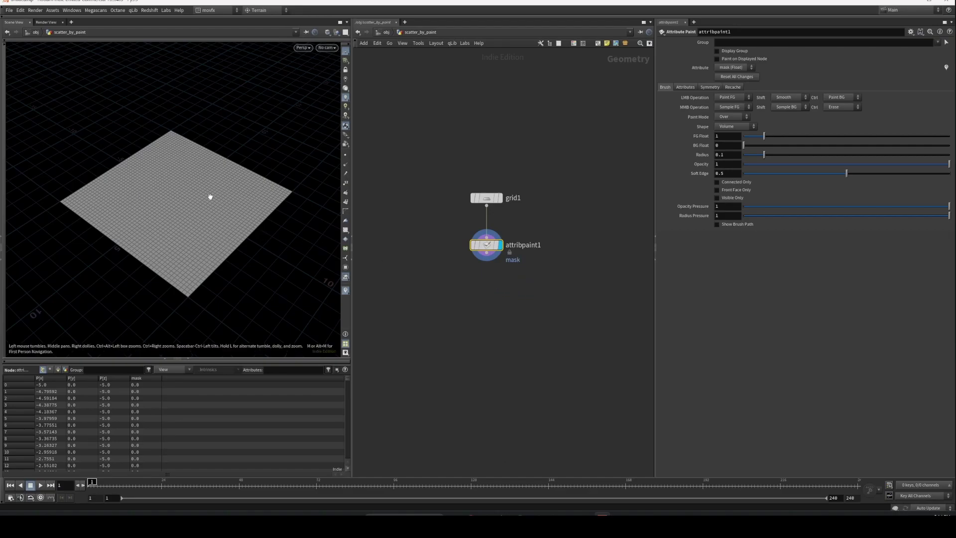
pyautogui.moveTo(547, 278); pyautogui.dragTo(442, 222)
# Start the Attribute Paint tool on the blue grid and enlarge the brush radius to 0.55
pyautogui.press('Return')
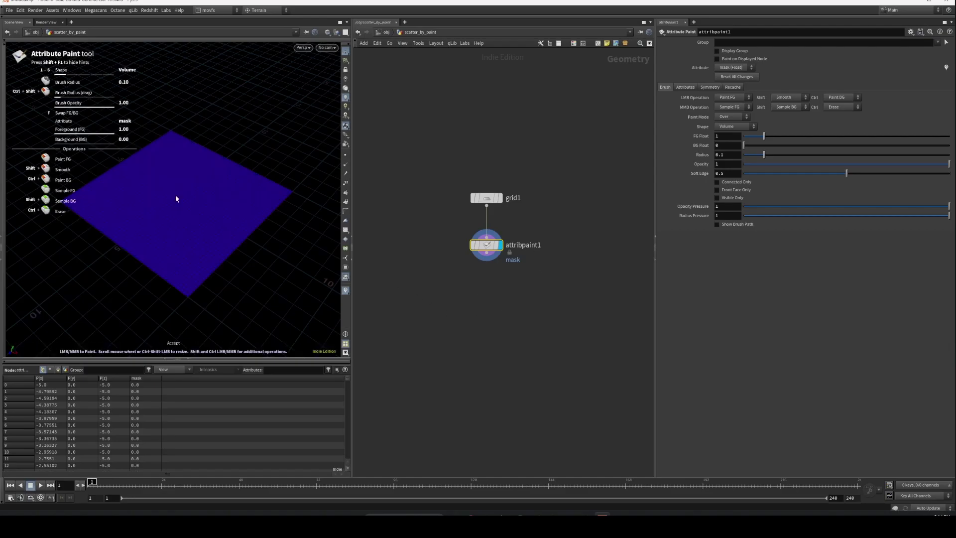
pyautogui.moveTo(191, 202)
pyautogui.mouseDown()
pyautogui.moveTo(218, 191)
pyautogui.moveTo(230, 241)
pyautogui.moveTo(207, 199)
pyautogui.moveTo(227, 184)
pyautogui.mouseUp()
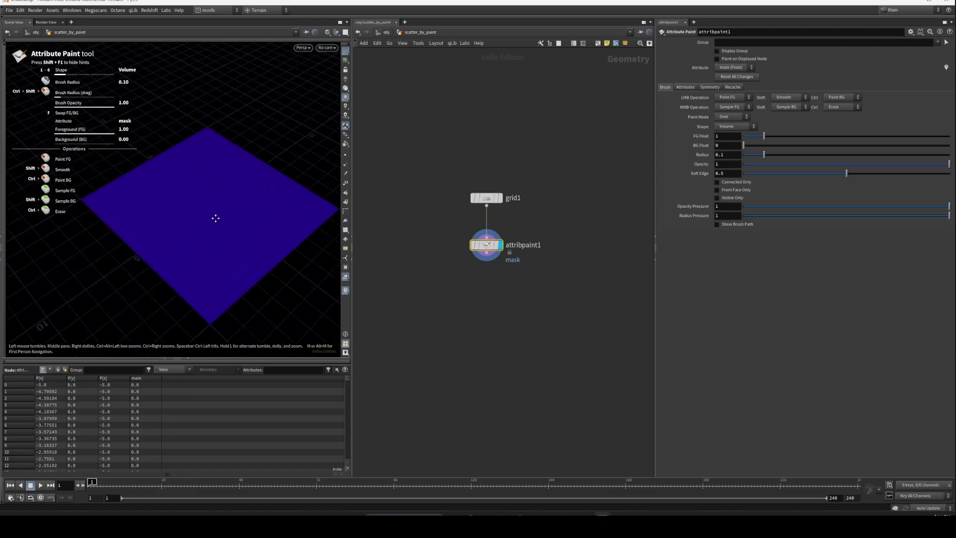
pyautogui.moveTo(214, 215)
pyautogui.mouseDown()
pyautogui.moveTo(220, 205)
pyautogui.moveTo(226, 222)
pyautogui.moveTo(233, 214)
pyautogui.moveTo(217, 211)
pyautogui.mouseUp()
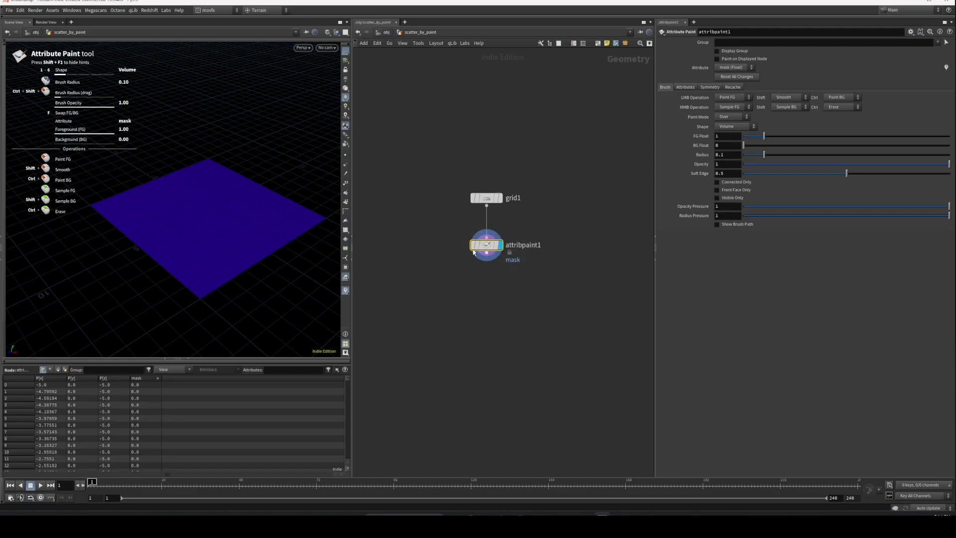
pyautogui.click(685, 87)
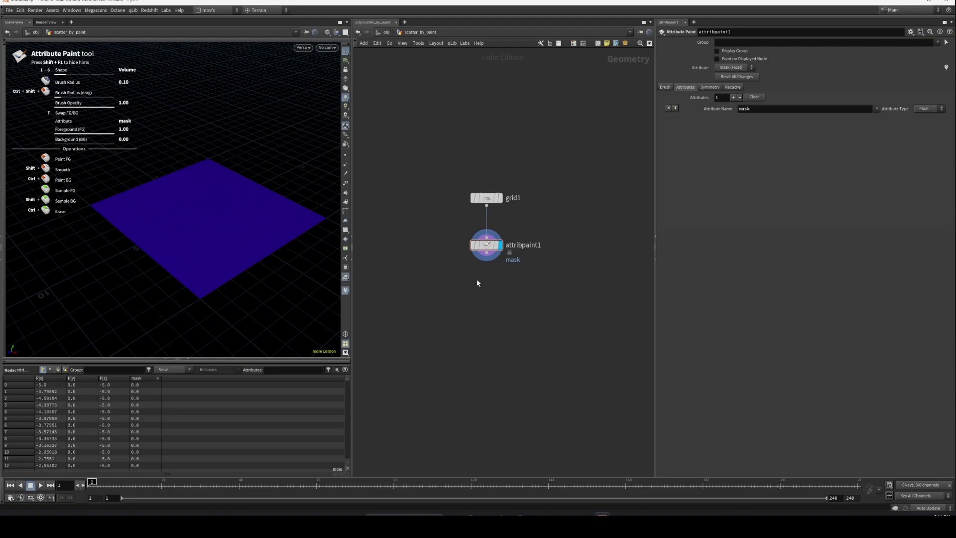
pyautogui.click(145, 377)
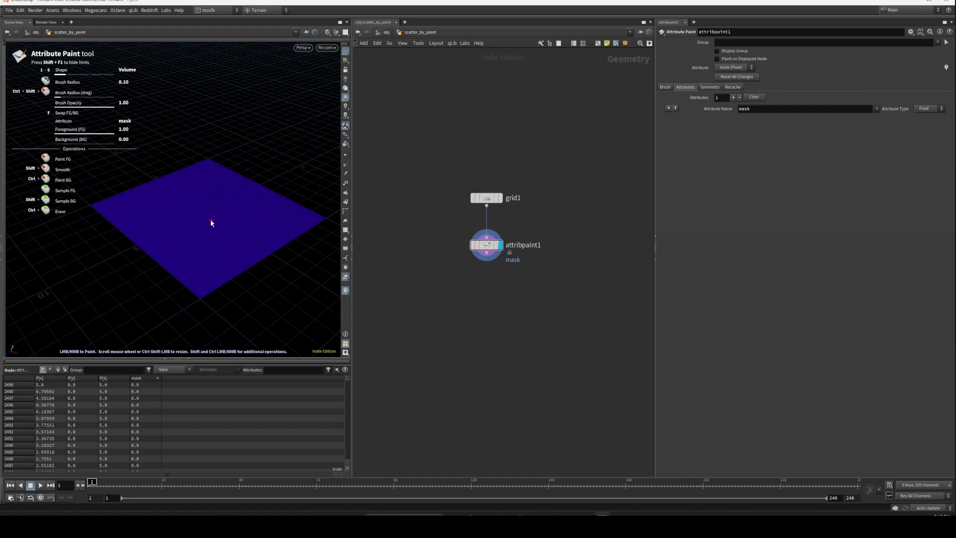
pyautogui.moveTo(211, 222)
pyautogui.keyDown('alt'); pyautogui.mouseDown()
pyautogui.moveTo(195, 202)
pyautogui.moveTo(252, 205)
pyautogui.moveTo(224, 203)
pyautogui.mouseUp(); pyautogui.keyUp('alt')
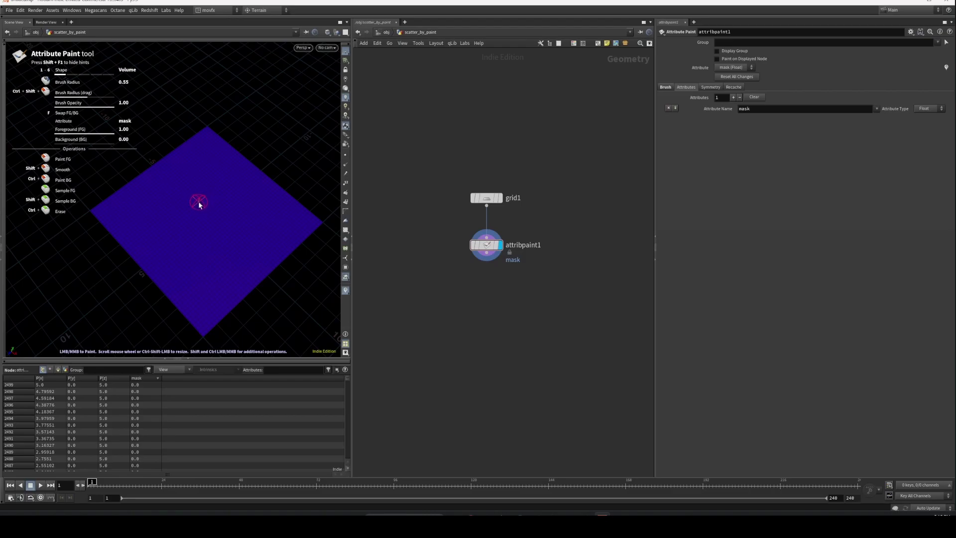
# Paint an S-shaped stroke into the grid's mask with the brush radius at 0.78
pyautogui.scroll(4, 202, 182)
pyautogui.moveTo(206, 167)
pyautogui.mouseDown()
pyautogui.moveTo(179, 173)
pyautogui.moveTo(170, 192)
pyautogui.moveTo(184, 208)
pyautogui.moveTo(230, 210)
pyautogui.moveTo(240, 242)
pyautogui.moveTo(207, 264)
pyautogui.moveTo(182, 258)
pyautogui.moveTo(179, 252)
pyautogui.moveTo(244, 215)
pyautogui.moveTo(258, 185)
pyautogui.moveTo(258, 200)
pyautogui.moveTo(247, 222)
pyautogui.mouseUp()
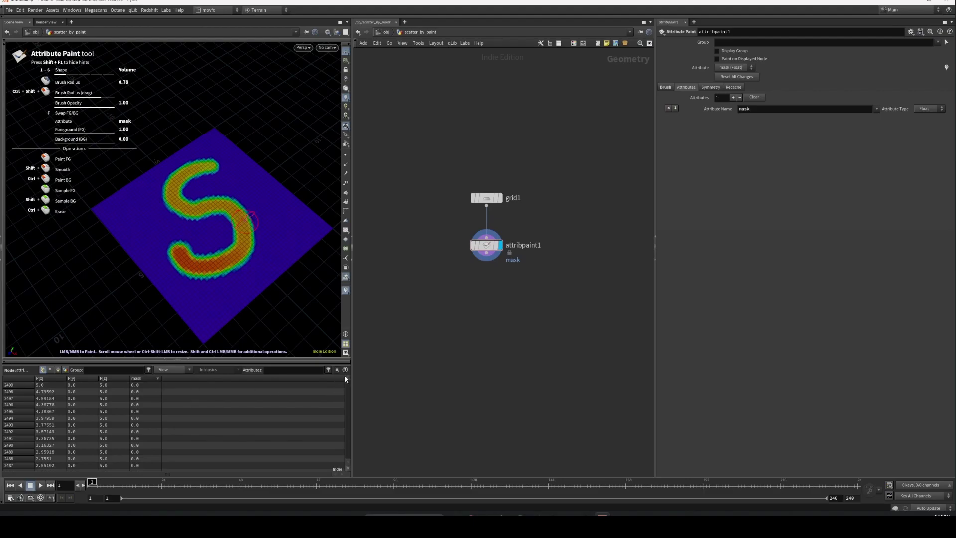
pyautogui.moveTo(348, 379); pyautogui.dragTo(348, 466)
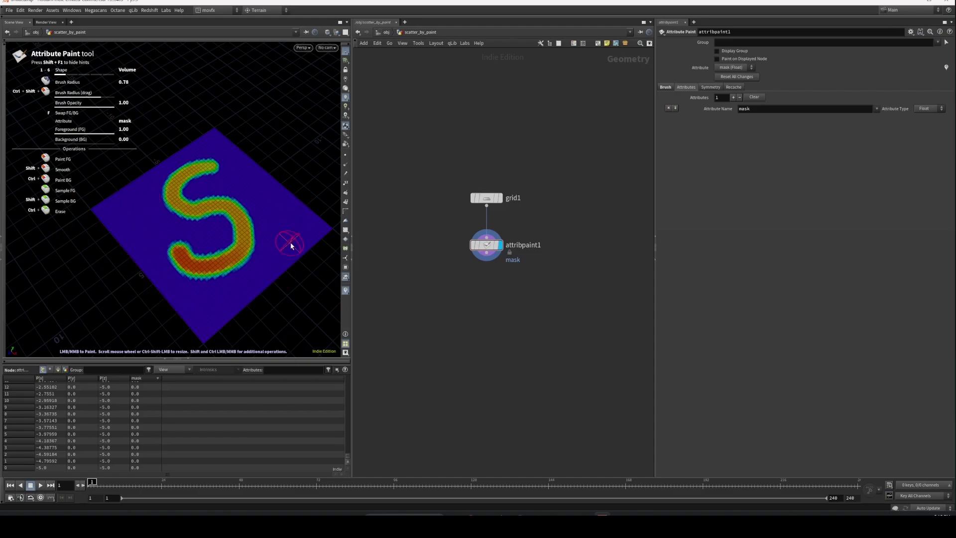
# Place scatter1 under attribpaint1, wire it in, display it and align the two nodes
pyautogui.press('Tab')
pyautogui.write('scat')
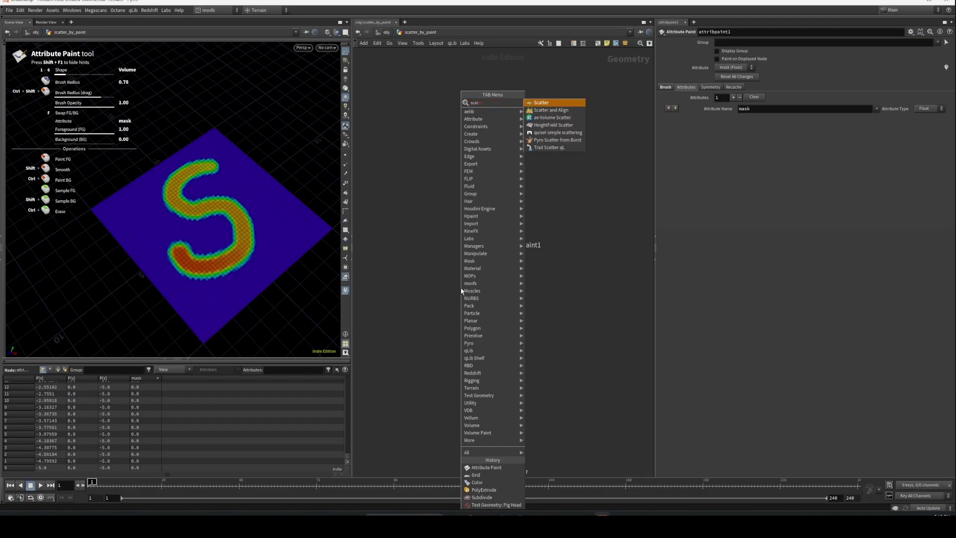
pyautogui.press('Escape')
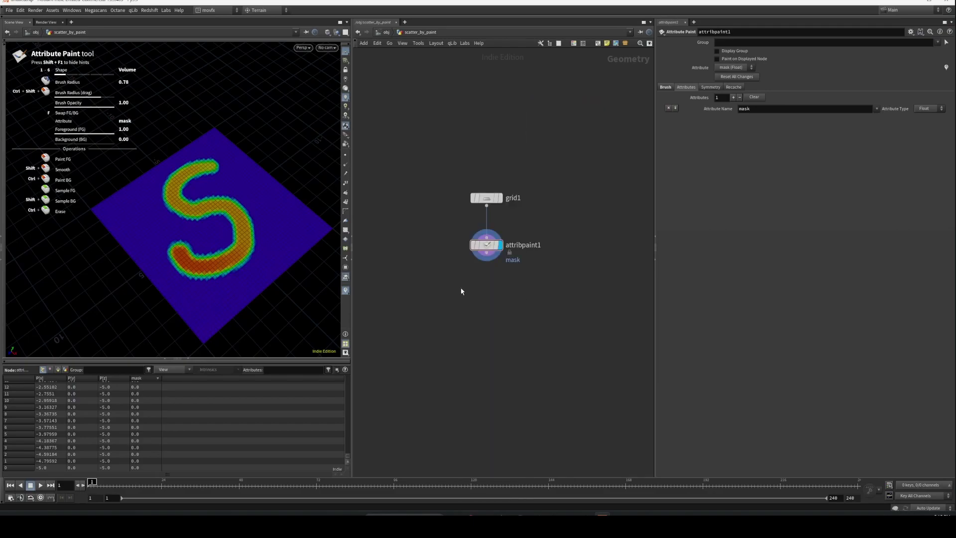
pyautogui.click(473, 308)
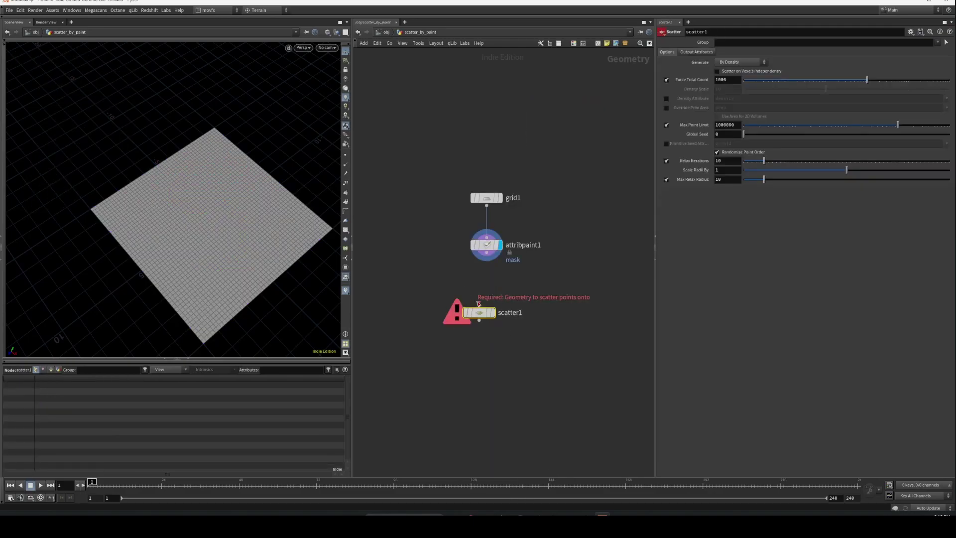
pyautogui.moveTo(479, 305); pyautogui.dragTo(487, 253)
pyautogui.click(493, 312)
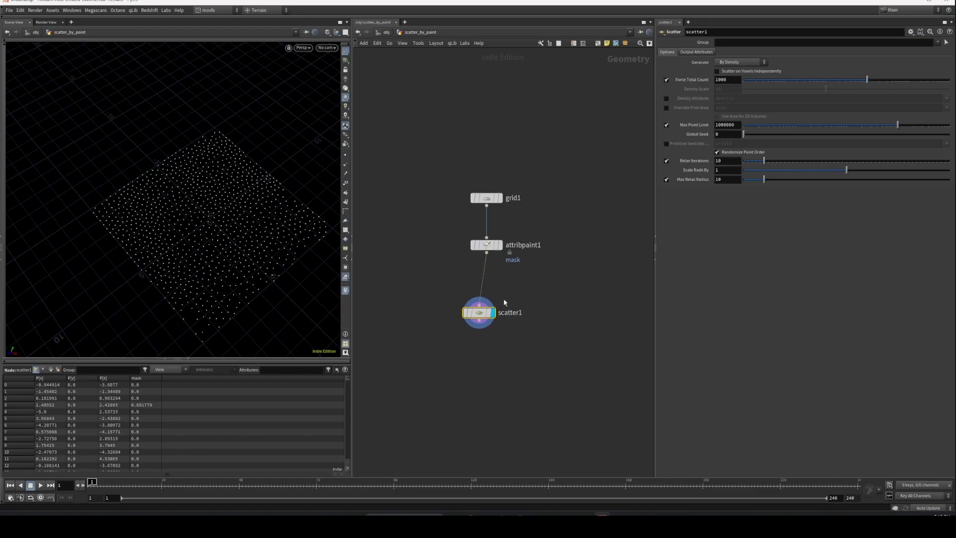
pyautogui.press('l')
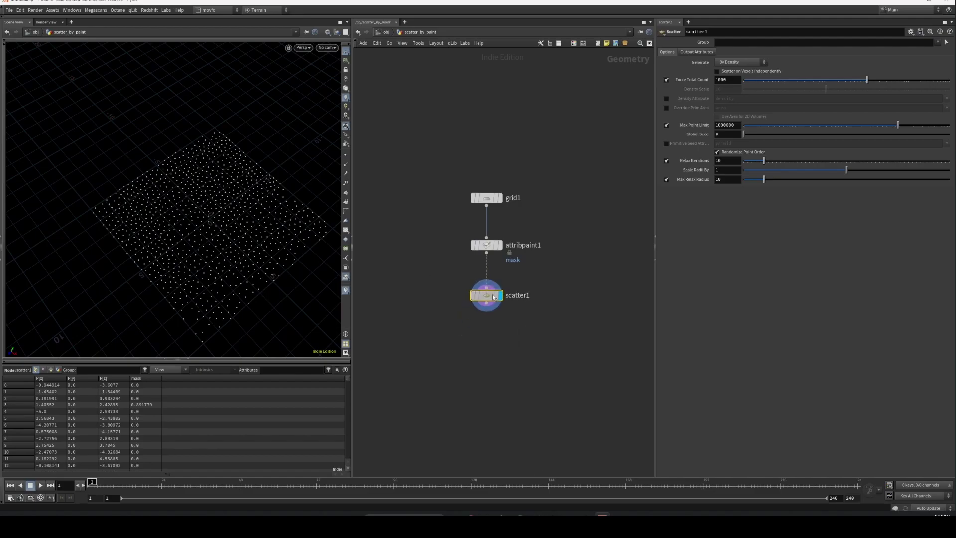
# Enable scatter1's Density Attribute and set it to mask so the 1000 points follow the S
pyautogui.click(667, 99)
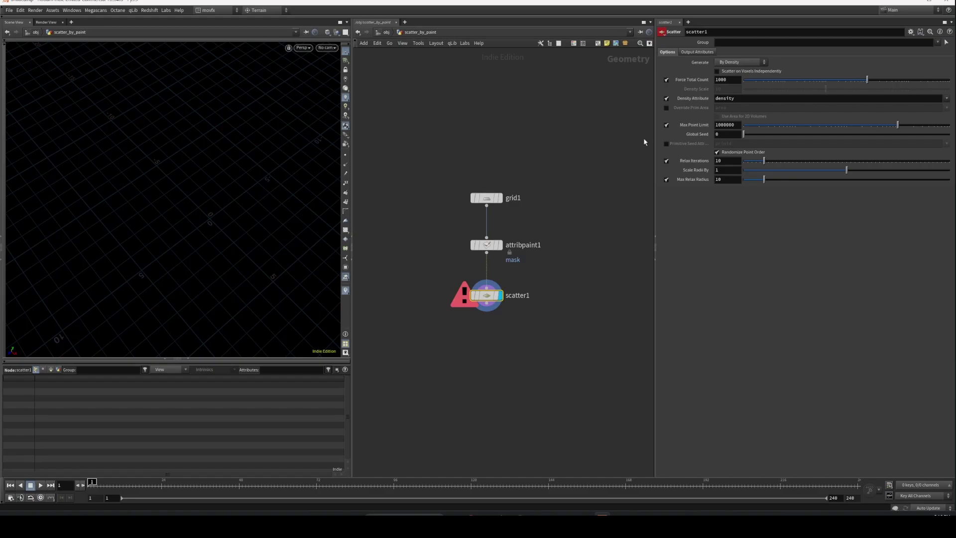
pyautogui.moveTo(740, 99); pyautogui.dragTo(696, 101)
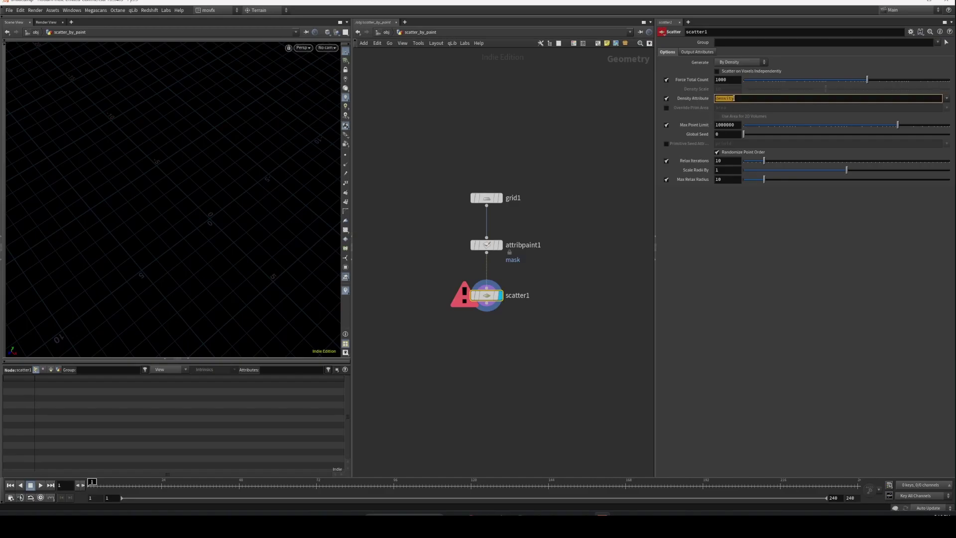
pyautogui.moveTo(565, 230); pyautogui.dragTo(468, 269)
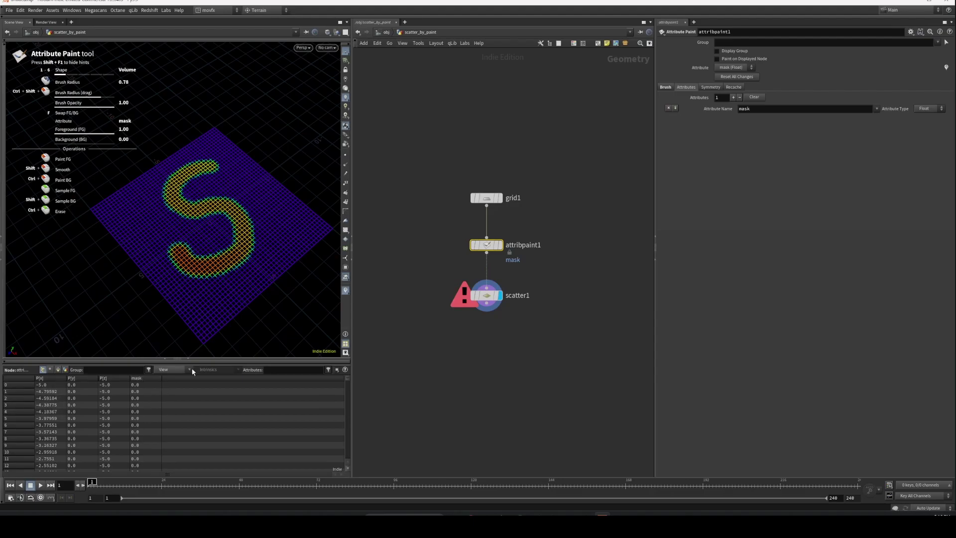
pyautogui.moveTo(548, 277); pyautogui.dragTo(472, 328)
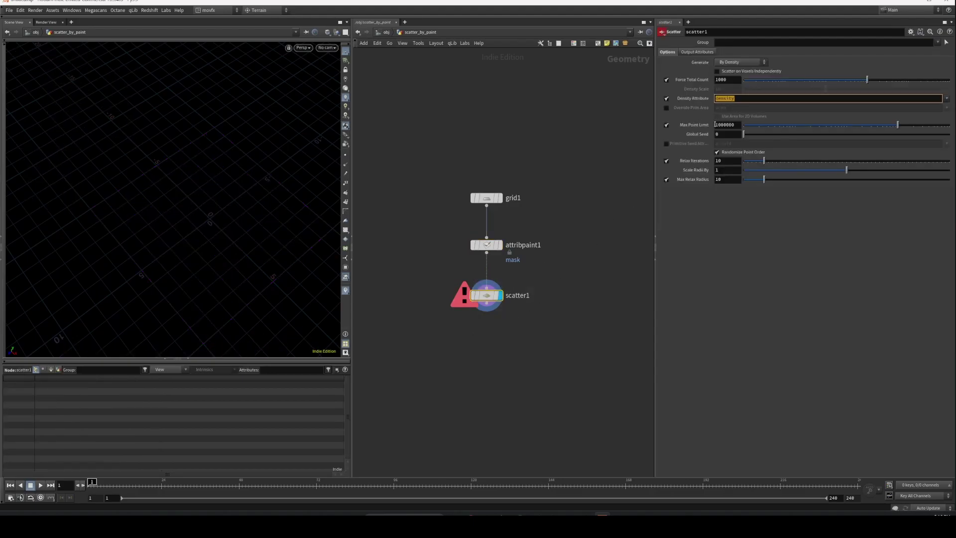
pyautogui.write('makk')
pyautogui.press('Return')
pyautogui.moveTo(566, 285); pyautogui.dragTo(512, 324)
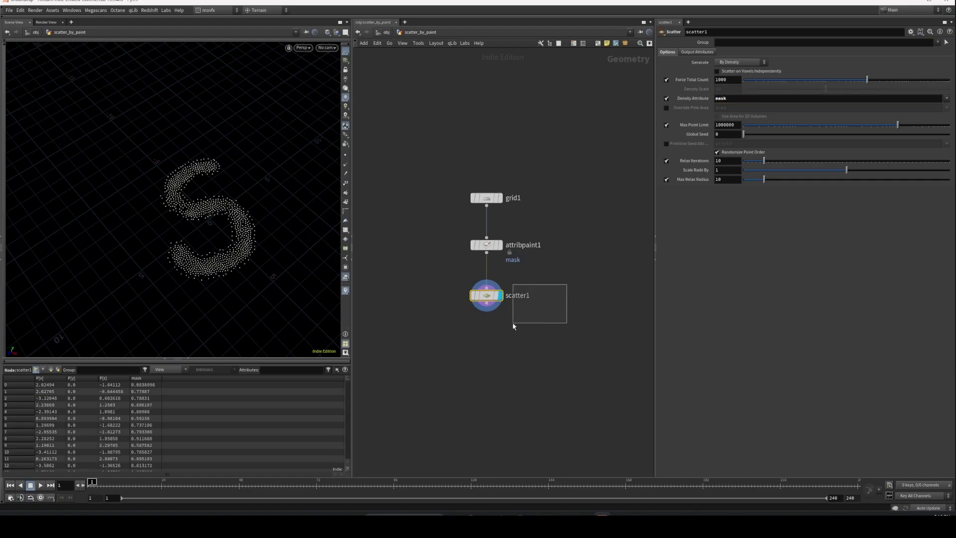
pyautogui.moveTo(209, 222); pyautogui.dragTo(130, 209)
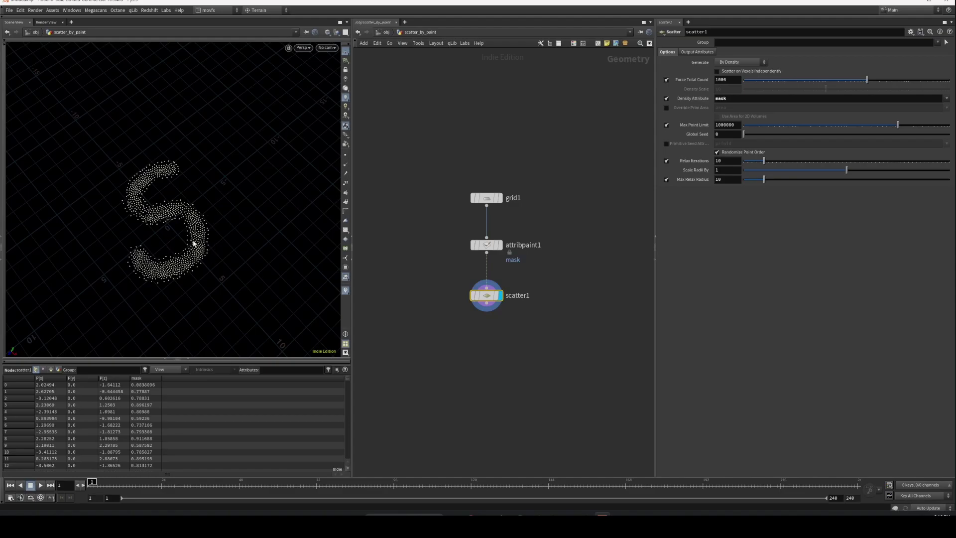
# Paint mask arcs right, left and below the S, then view scatter1's updated points
pyautogui.click(525, 262)
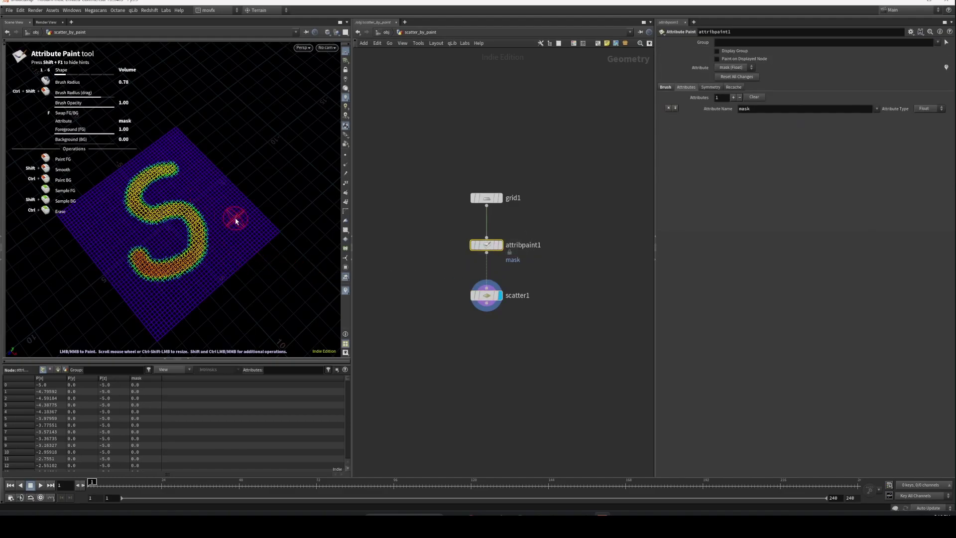
pyautogui.moveTo(219, 193); pyautogui.dragTo(226, 246)
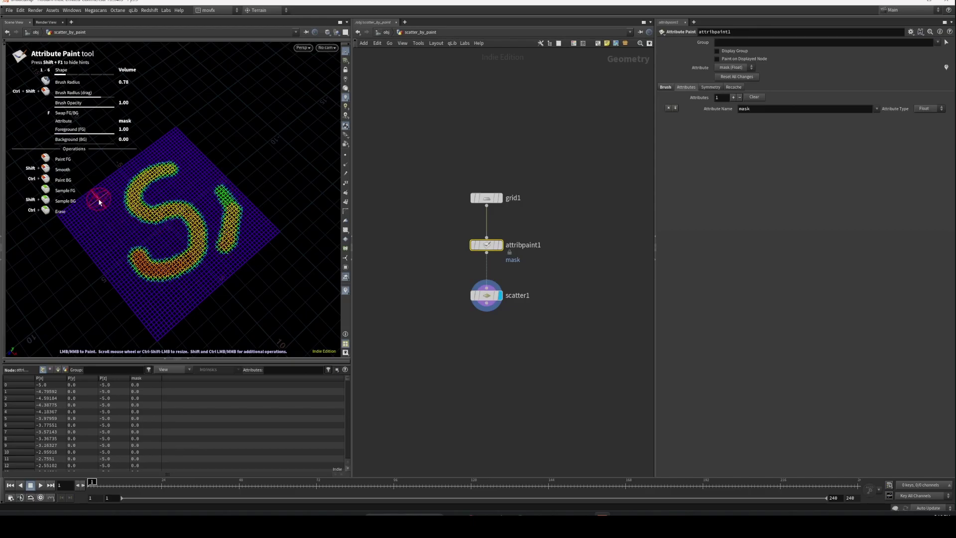
pyautogui.moveTo(99, 201); pyautogui.dragTo(111, 263)
pyautogui.moveTo(194, 285); pyautogui.dragTo(154, 303)
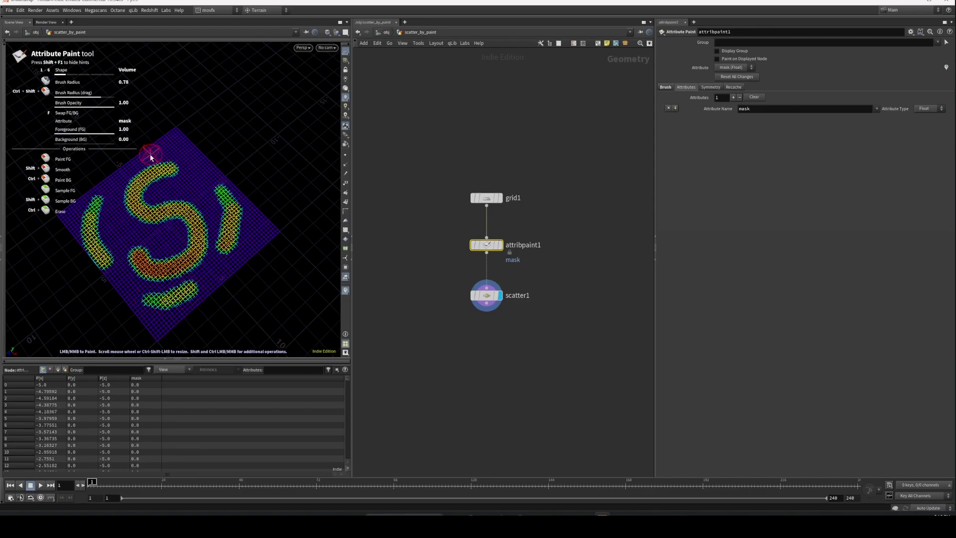
pyautogui.click(486, 295)
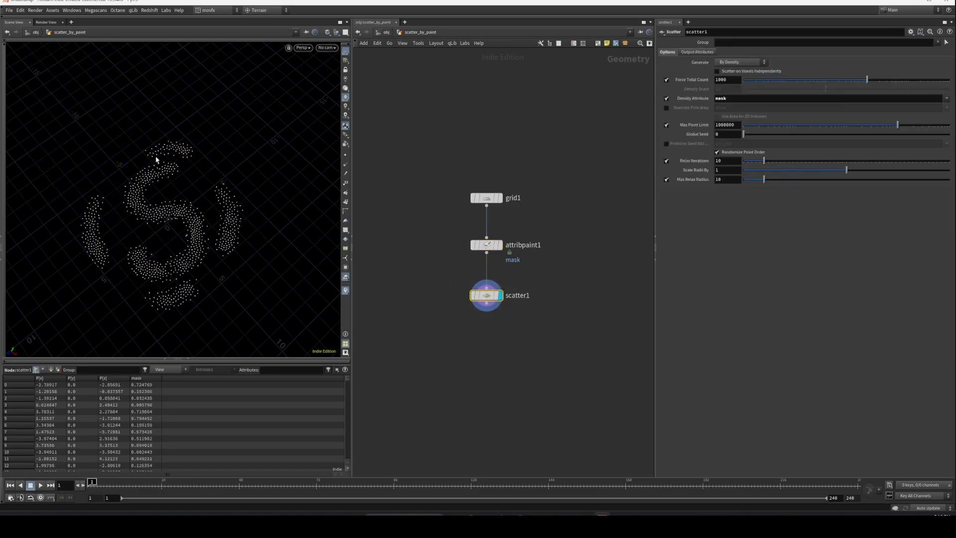